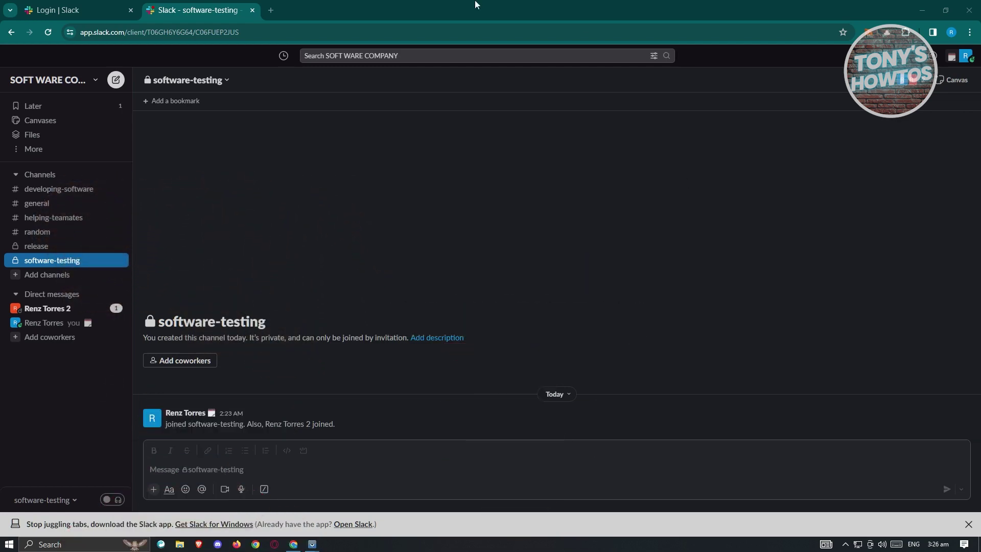
- Close the 'Login | Slack' browser tab so only software-testing remains open
click(130, 10)
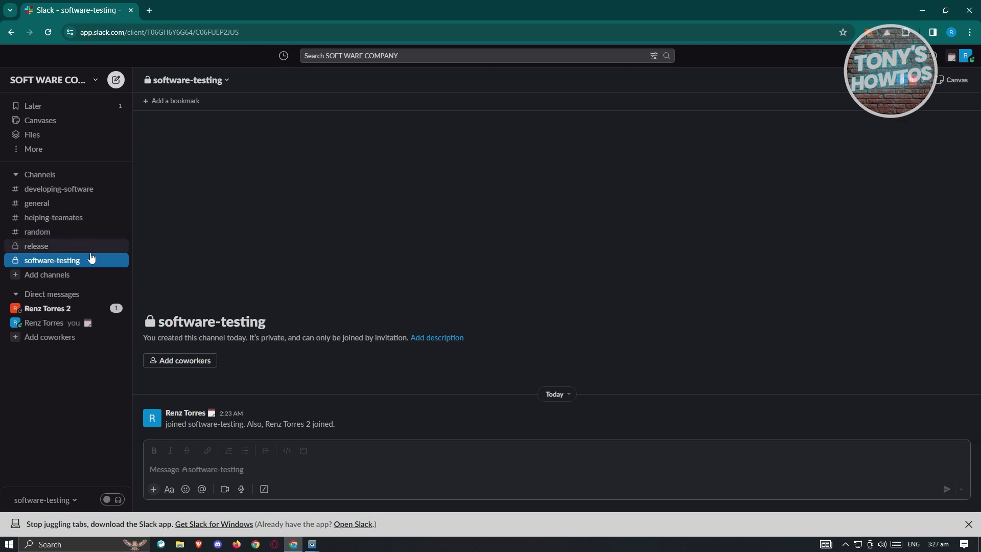
- Open software-testing's channel details from the sidebar and view its two members
right_click(61, 266)
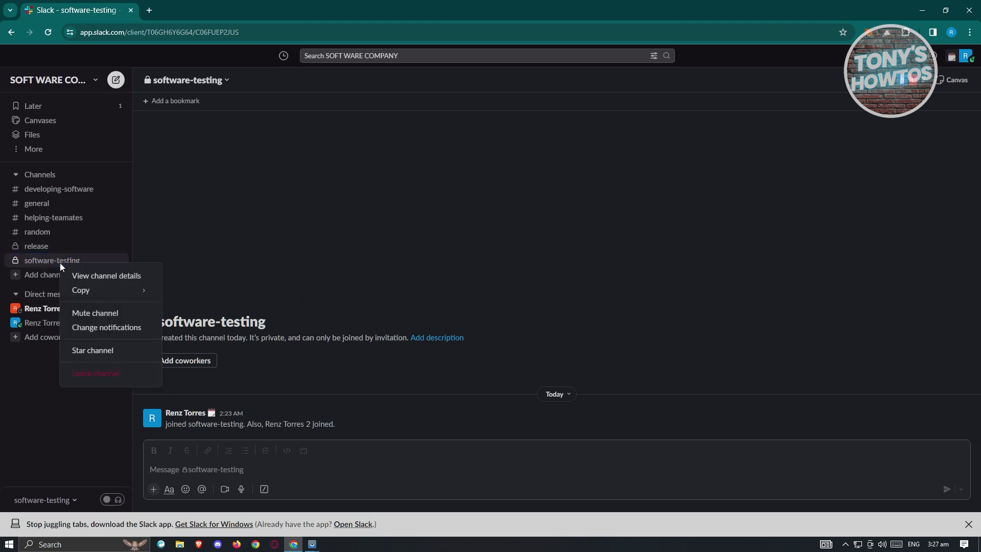
click(123, 276)
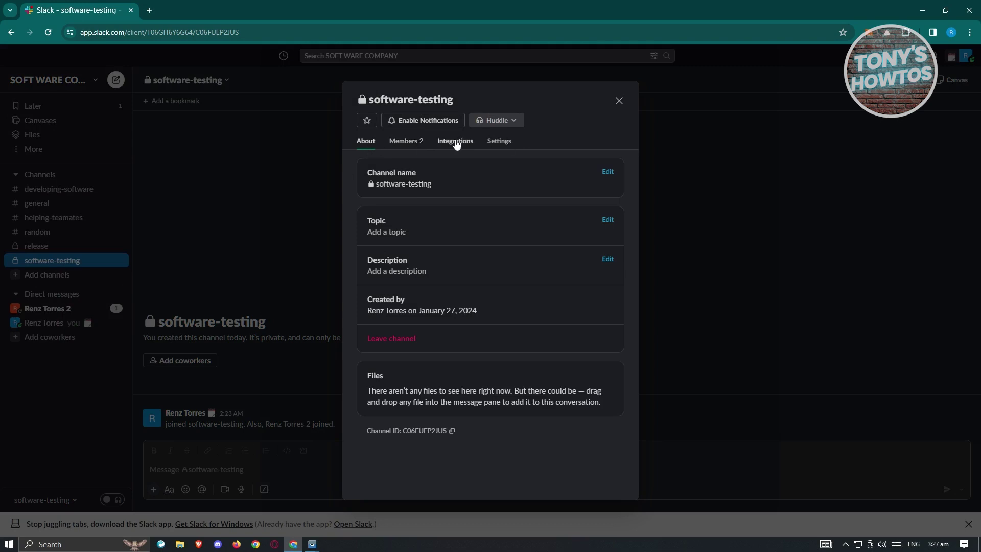
click(406, 141)
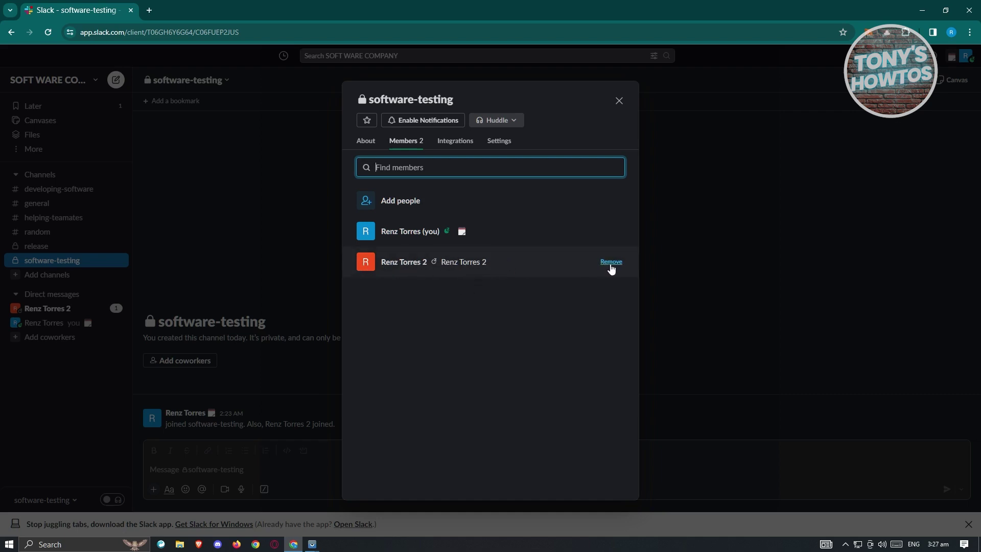
click(611, 265)
click(590, 330)
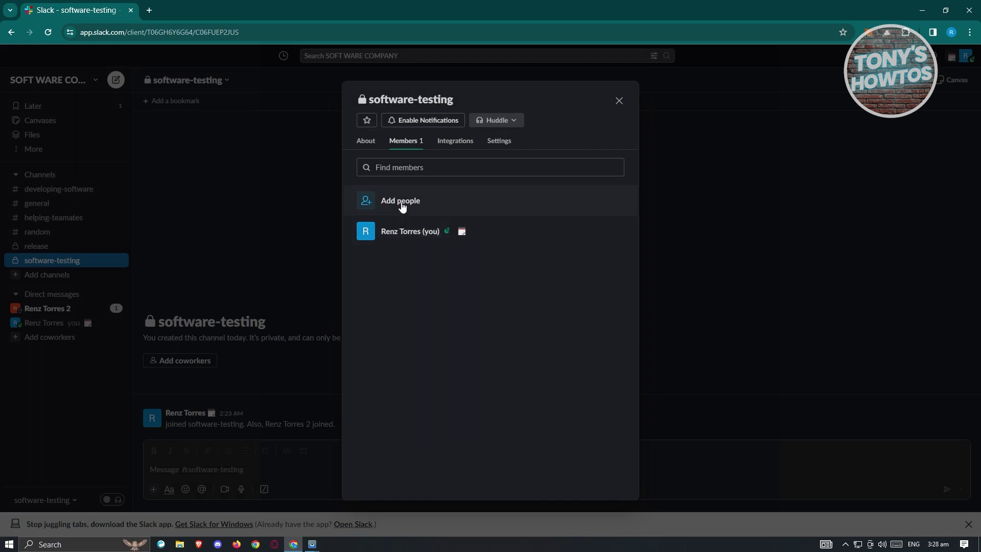
- Preview Add people for software-testing without adding anyone, then close the channel details
click(401, 207)
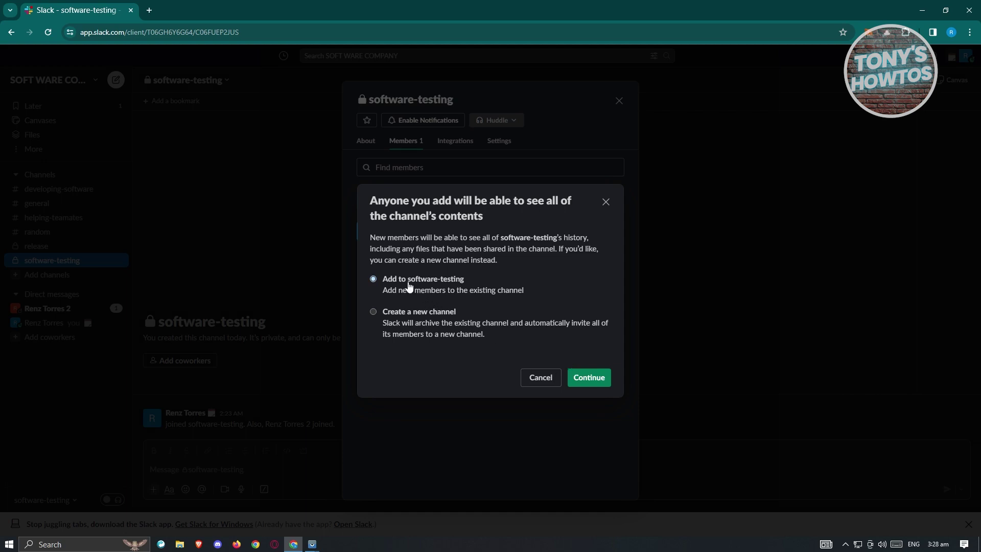
click(589, 377)
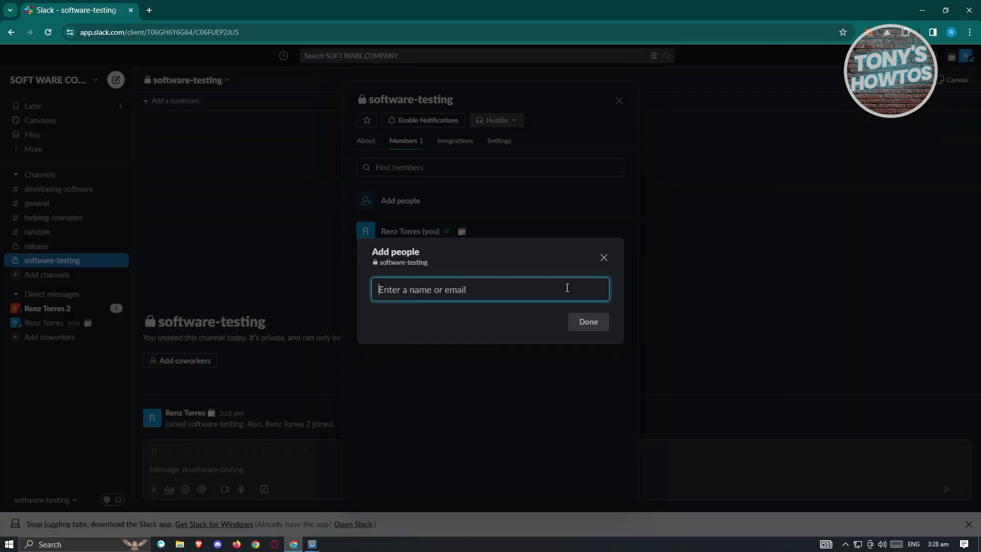
click(605, 258)
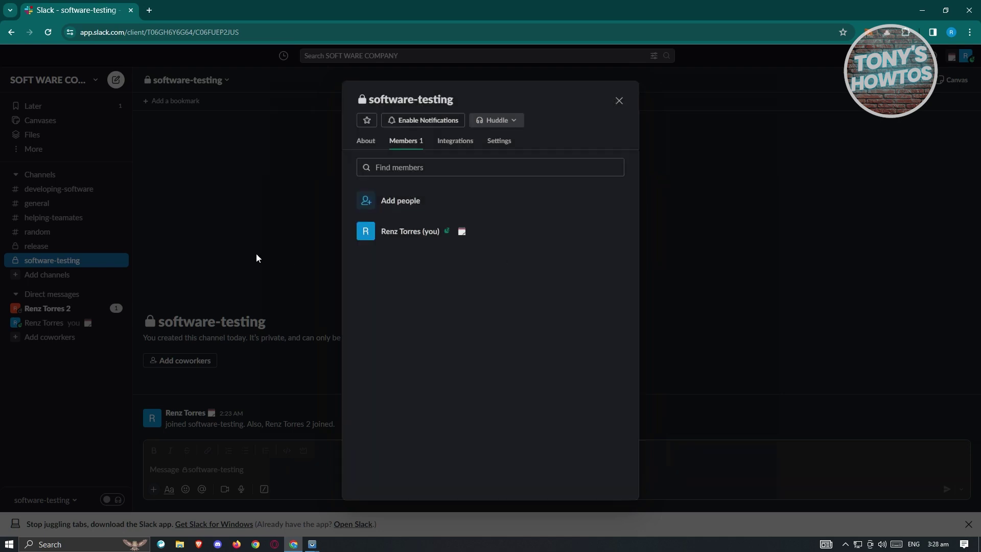
click(618, 102)
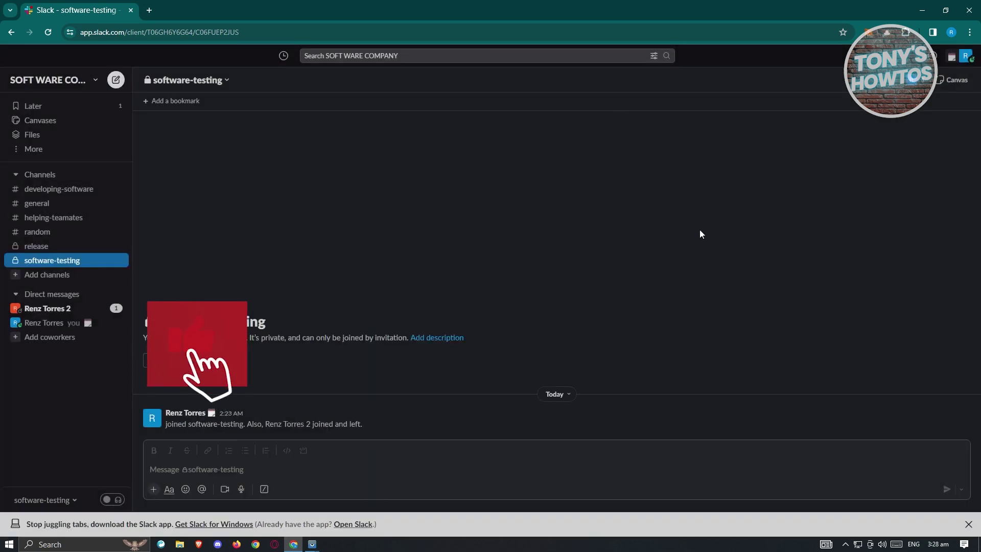